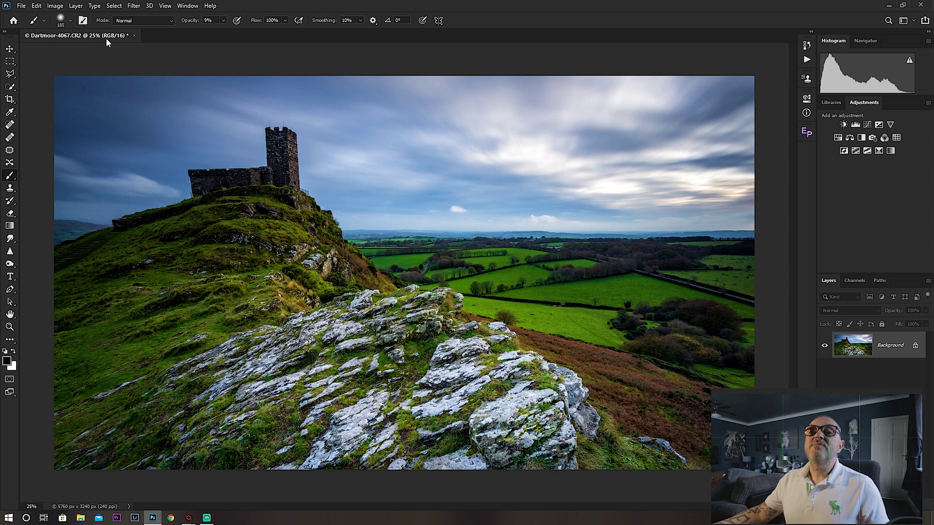
Add a new blank layer with default settings above the Background layer.
left_click(77, 6)
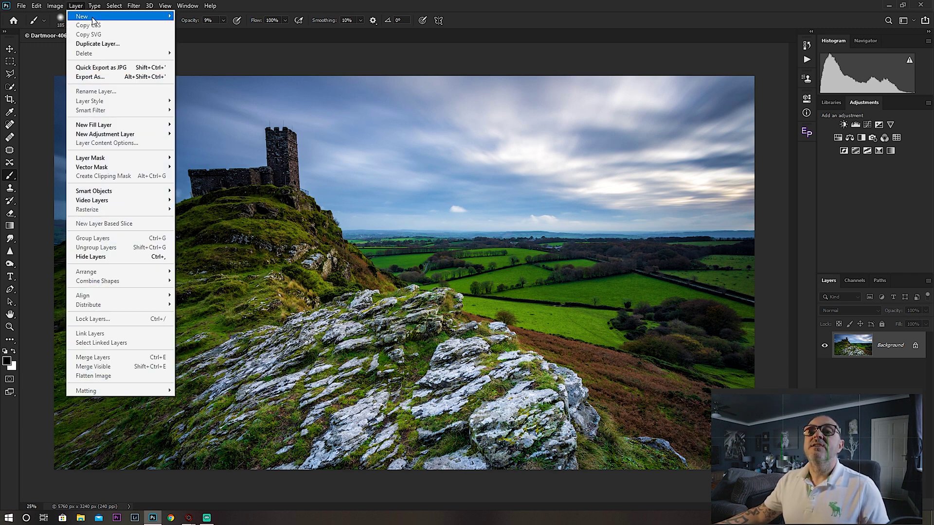
mouse_move(97, 20)
left_click(190, 17)
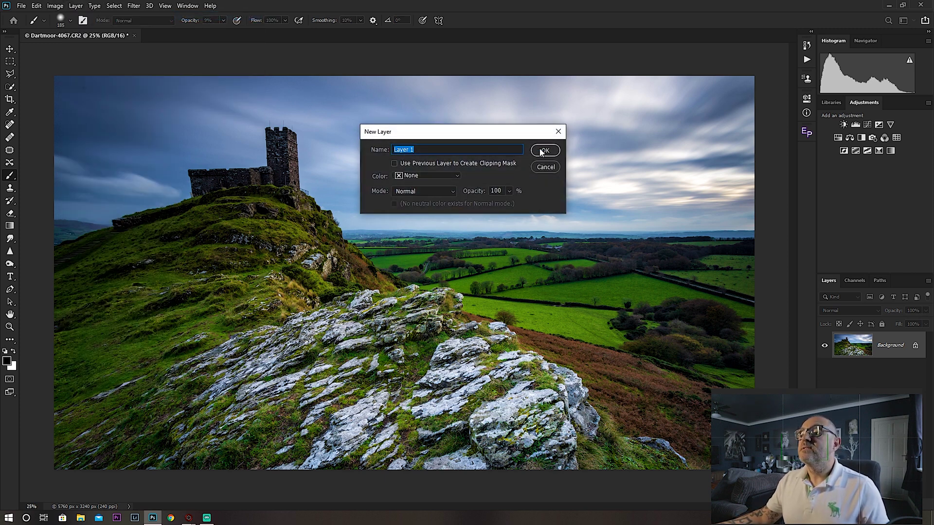
left_click(553, 154)
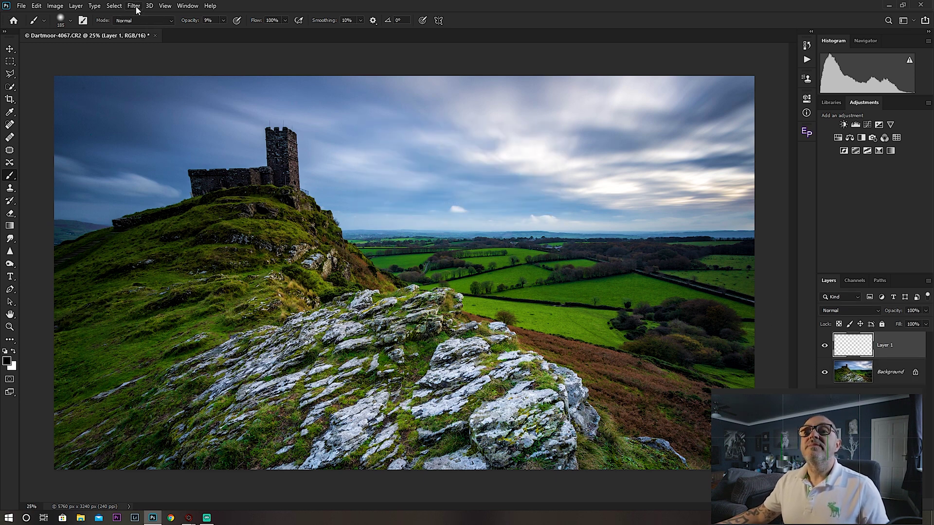
Fill the new layer with 50% Gray and set its blend mode to Soft Light.
left_click(38, 7)
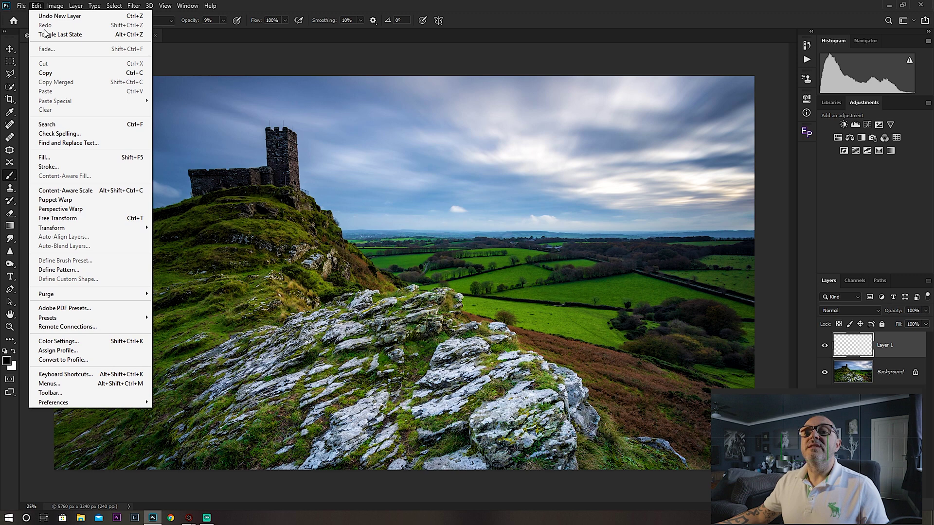
left_click(46, 157)
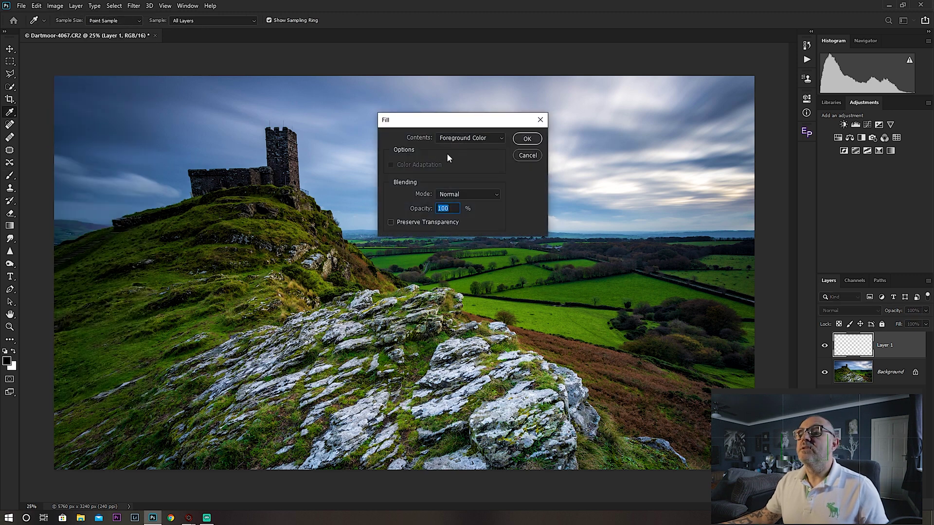
left_click(472, 140)
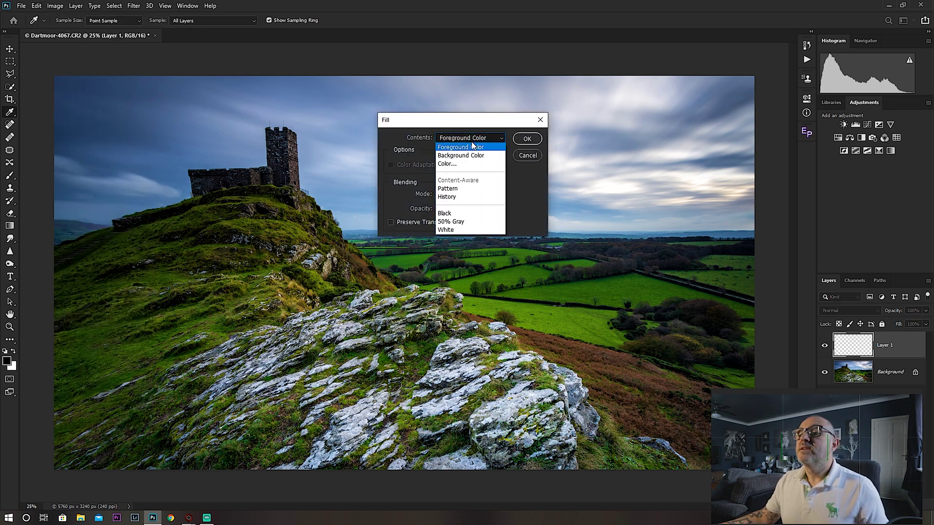
left_click(457, 222)
left_click(527, 139)
key("b")
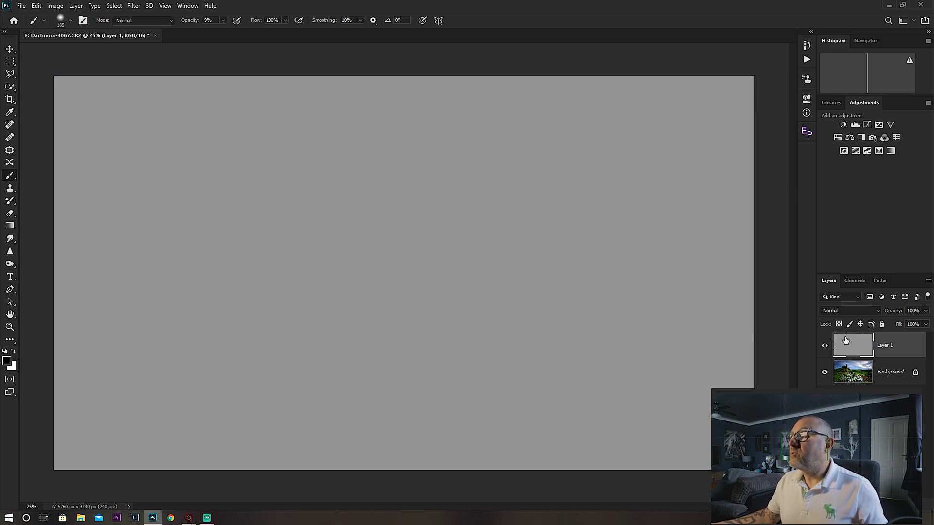
left_click(839, 311)
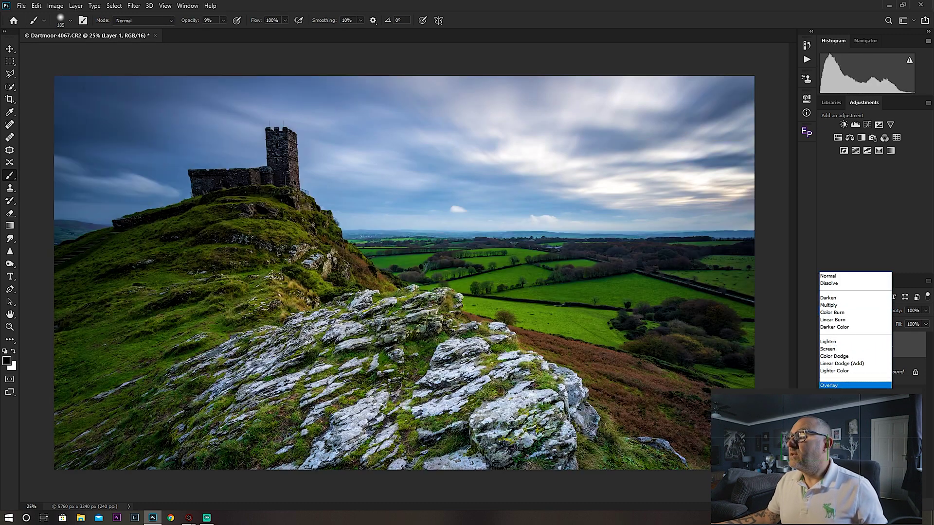
left_click(830, 392)
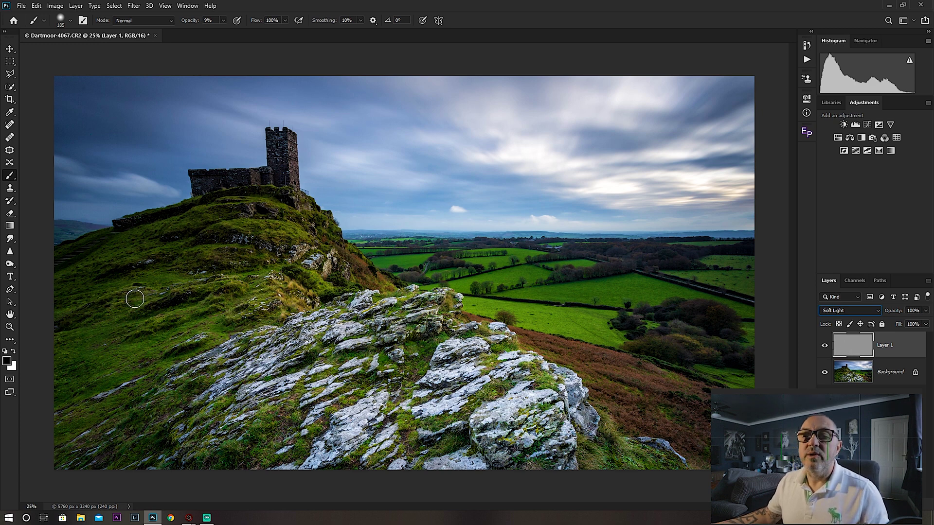
Activate the Burn Tool and enlarge its brush to 406 px.
left_click(9, 265)
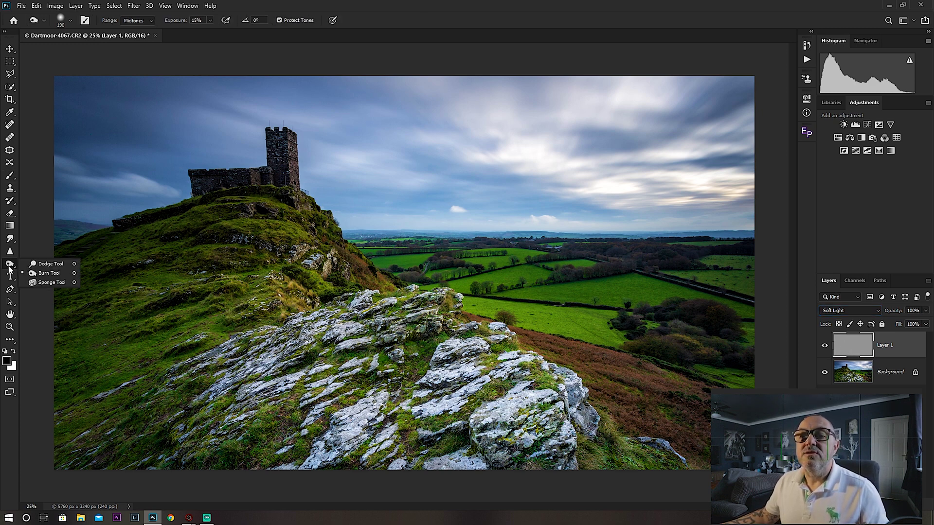
left_click_drag(41, 268, 44, 274)
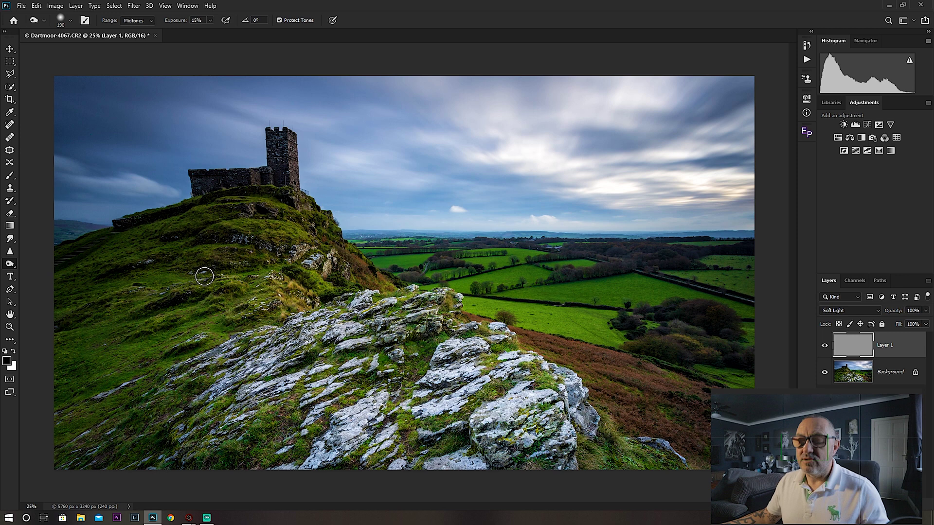
mouse_move(208, 272)
left_mouse_down()
mouse_move(331, 273)
mouse_move(213, 275)
mouse_move(247, 280)
mouse_move(232, 276)
left_mouse_up()
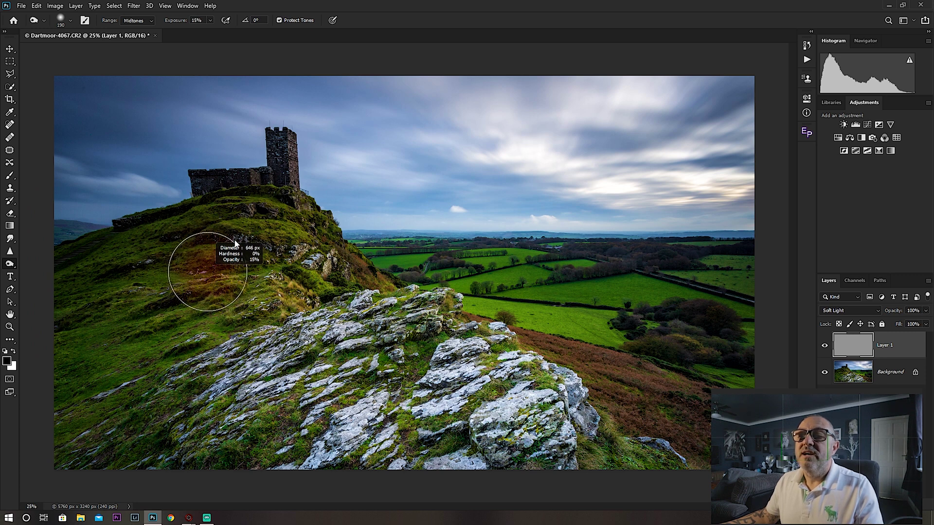
left_click_drag(218, 316, 200, 374)
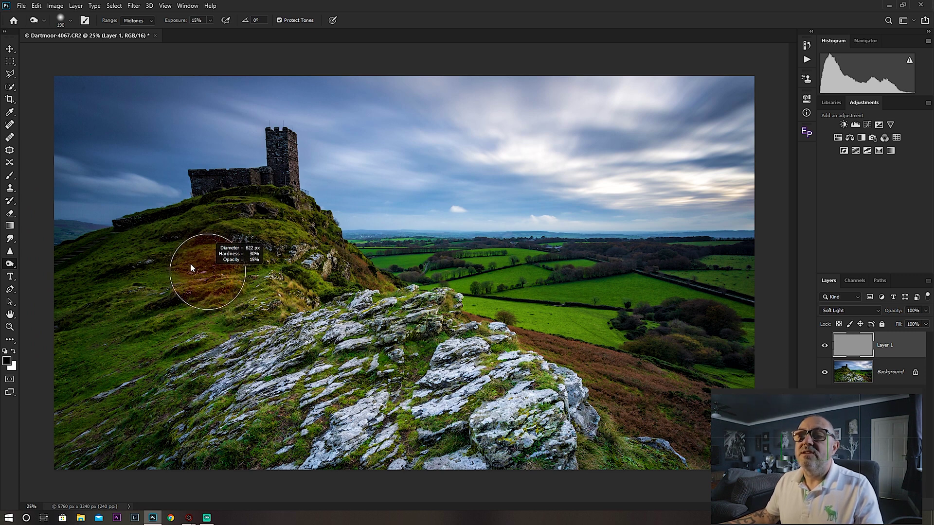
left_click_drag(190, 267, 199, 312)
mouse_move(196, 271)
left_mouse_down()
mouse_move(220, 193)
mouse_move(213, 221)
mouse_move(204, 220)
left_mouse_up()
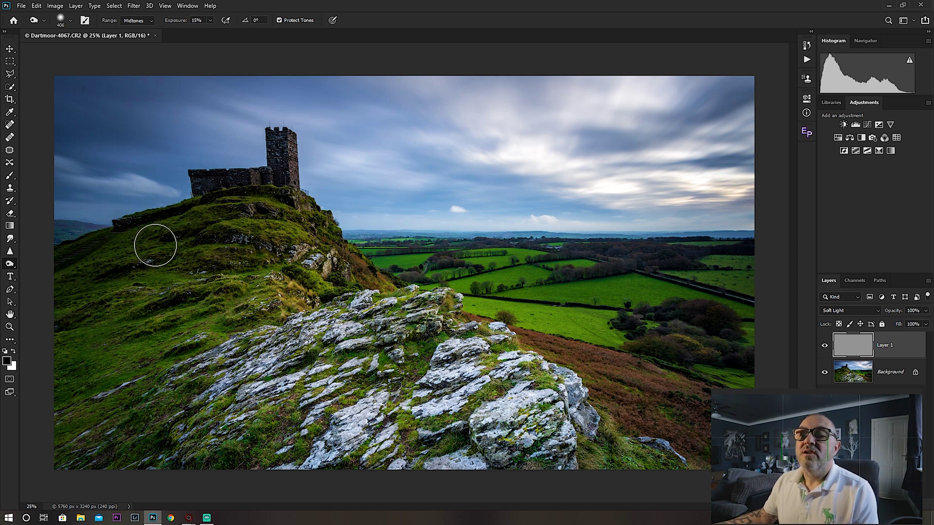
Burn the grassy hillside on the left of the photo down to its lower slope on the gray layer.
mouse_move(173, 252)
left_mouse_down()
mouse_move(102, 273)
mouse_move(81, 321)
left_mouse_up()
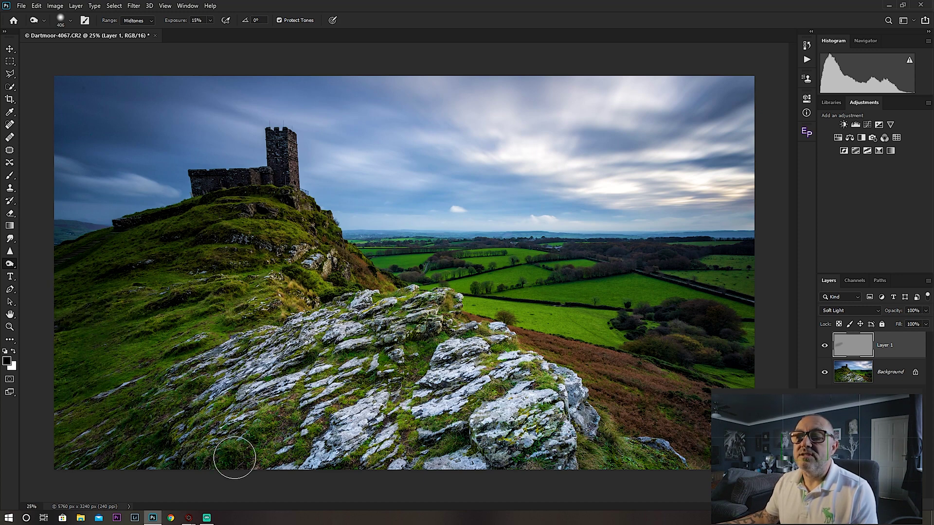
mouse_move(65, 349)
left_mouse_down()
mouse_move(64, 291)
mouse_move(83, 262)
mouse_move(162, 238)
mouse_move(68, 324)
mouse_move(139, 311)
mouse_move(81, 343)
mouse_move(123, 344)
mouse_move(87, 366)
mouse_move(172, 360)
mouse_move(142, 376)
mouse_move(213, 359)
mouse_move(142, 378)
mouse_move(152, 364)
mouse_move(173, 374)
mouse_move(173, 360)
mouse_move(104, 303)
mouse_move(95, 258)
left_mouse_up()
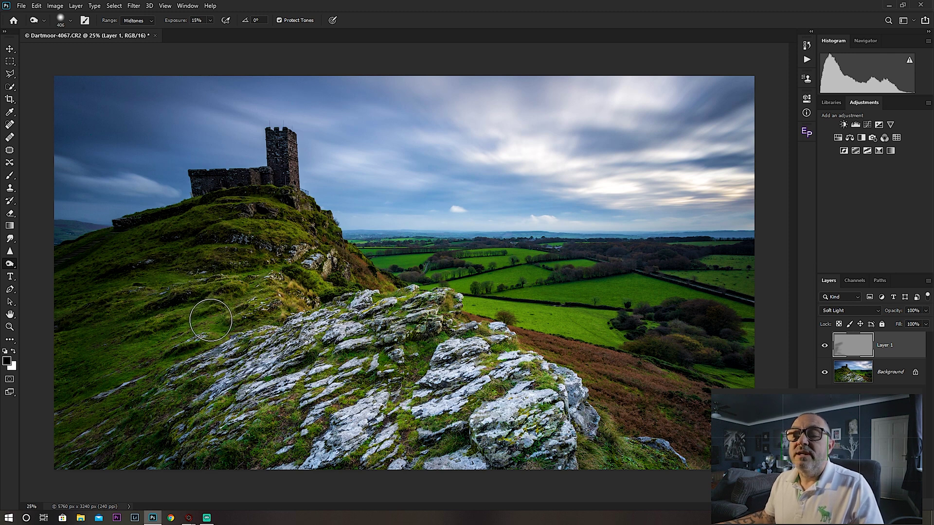
right_click(9, 266)
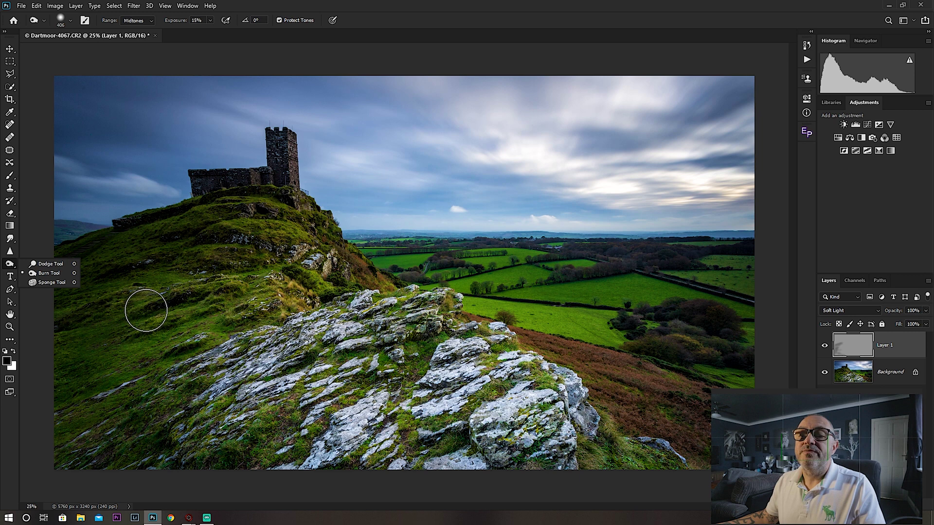
left_click(146, 314)
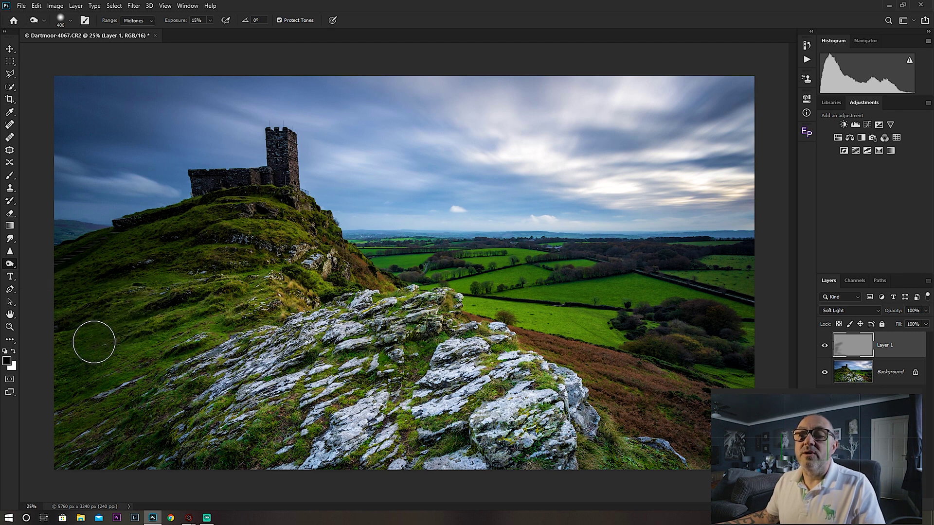
mouse_move(163, 372)
left_mouse_down()
mouse_move(180, 405)
mouse_move(189, 447)
mouse_move(220, 441)
left_mouse_up()
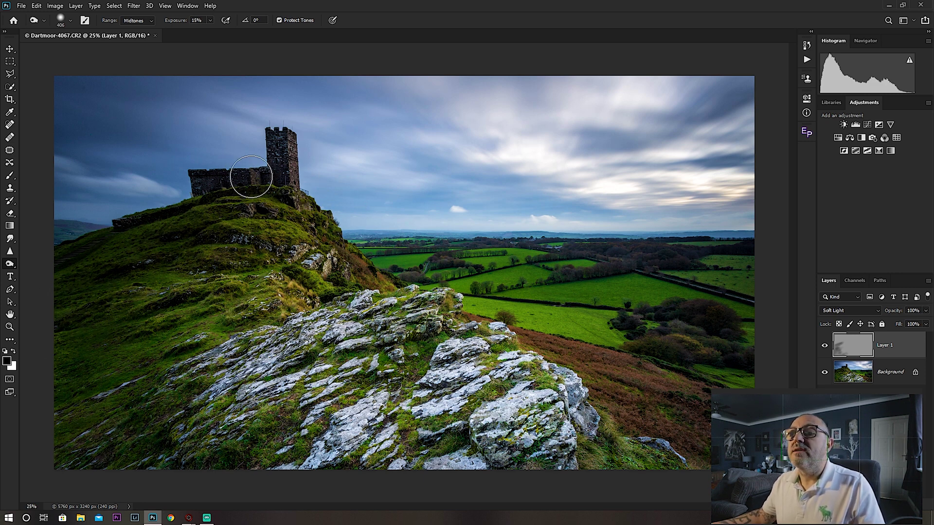
Burn the foreground rocks and the hillside below the tower, reducing the brush to 286 px and 206 px.
right_click(254, 190, "alt")
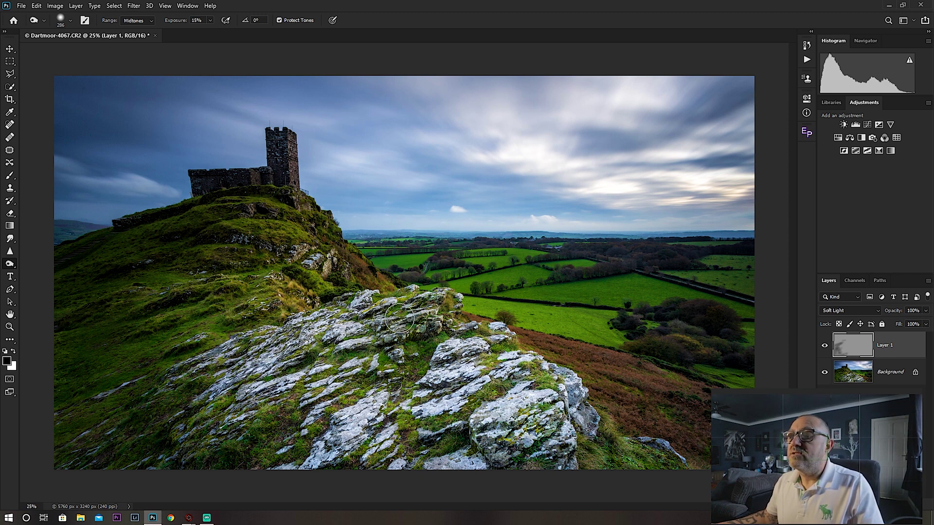
mouse_move(399, 318)
left_mouse_down()
mouse_move(332, 347)
mouse_move(265, 303)
mouse_move(280, 276)
mouse_move(317, 263)
left_mouse_up()
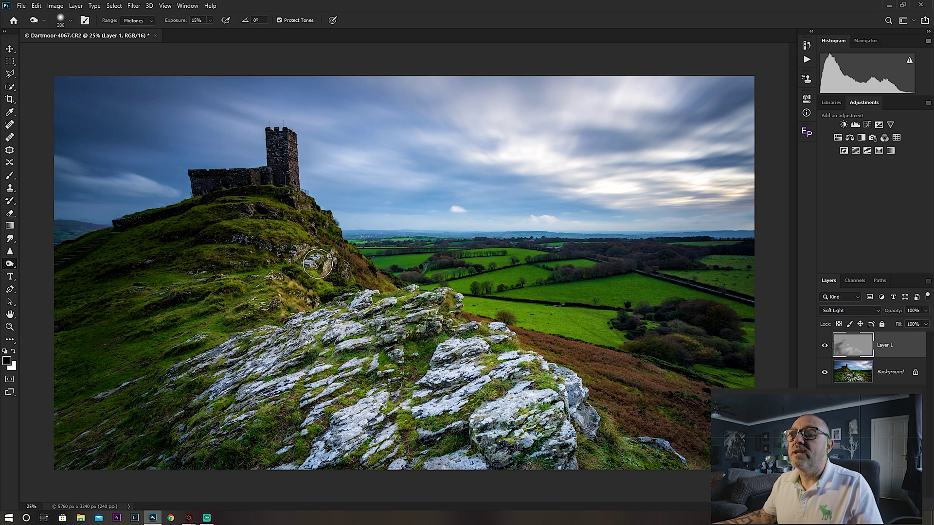
right_click(317, 262, "alt")
right_click(323, 256, "alt")
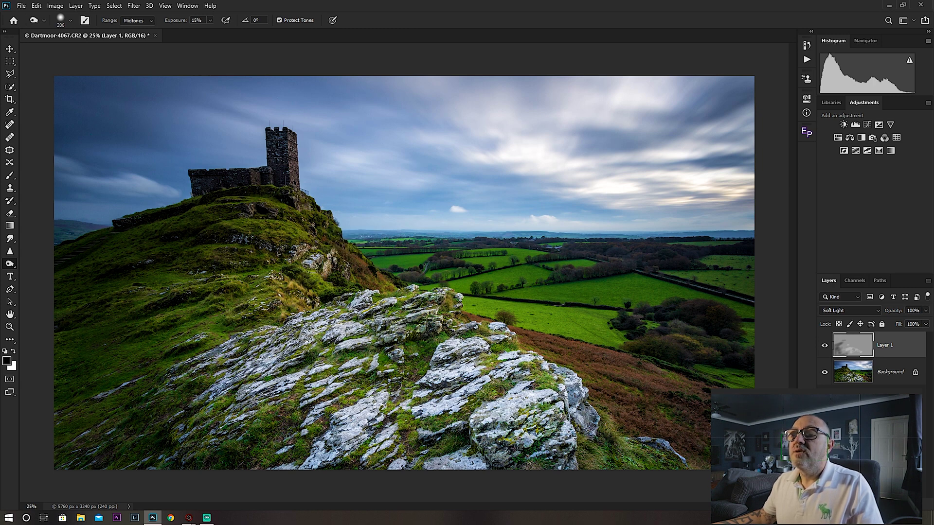
mouse_move(330, 258)
left_mouse_down()
mouse_move(307, 247)
mouse_move(295, 257)
mouse_move(293, 304)
mouse_move(300, 285)
mouse_move(301, 313)
mouse_move(322, 311)
mouse_move(292, 295)
mouse_move(293, 320)
mouse_move(269, 295)
mouse_move(180, 340)
left_mouse_up()
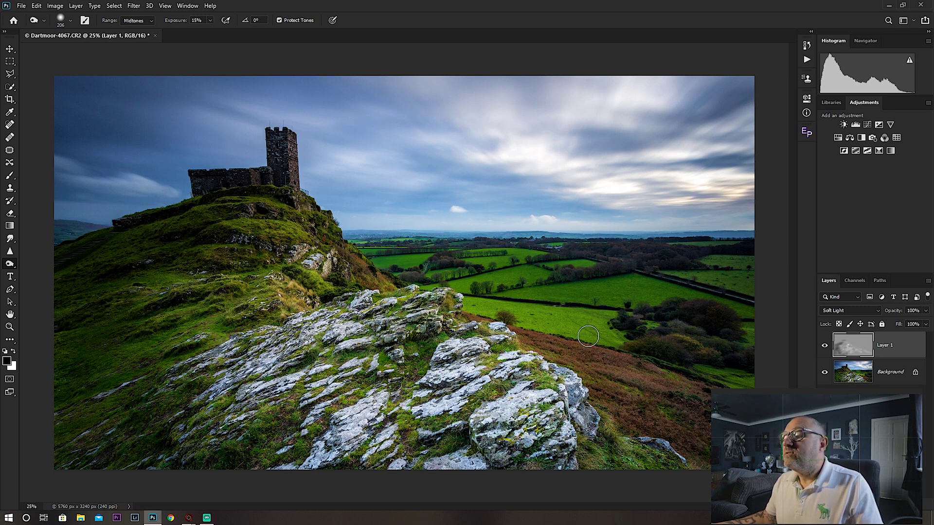
Compare the photo before and after burning by toggling the gray layer's visibility several times.
left_click(825, 346)
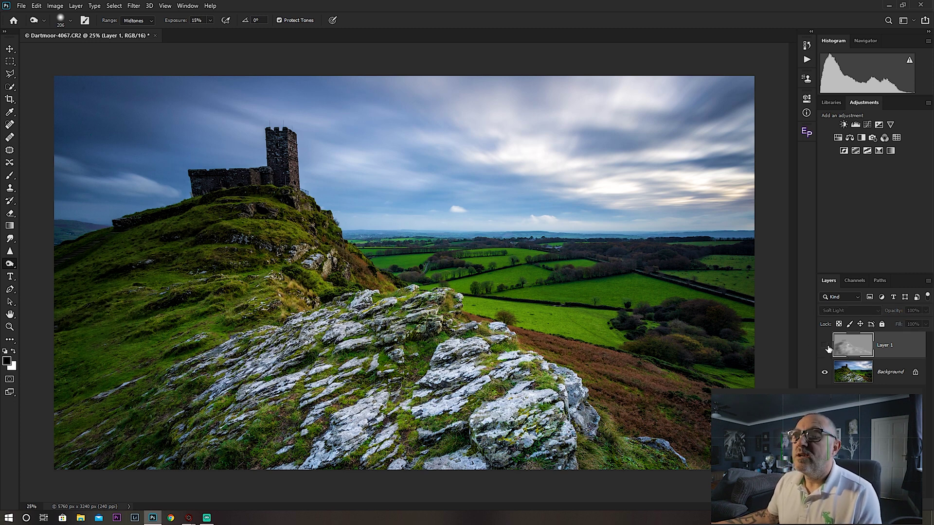
left_click(825, 346)
left_click(823, 346)
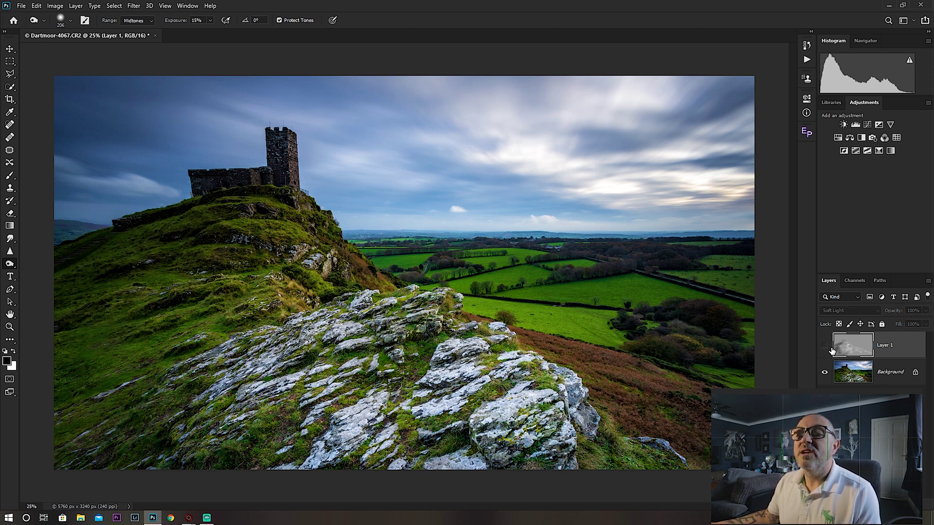
left_click(825, 346)
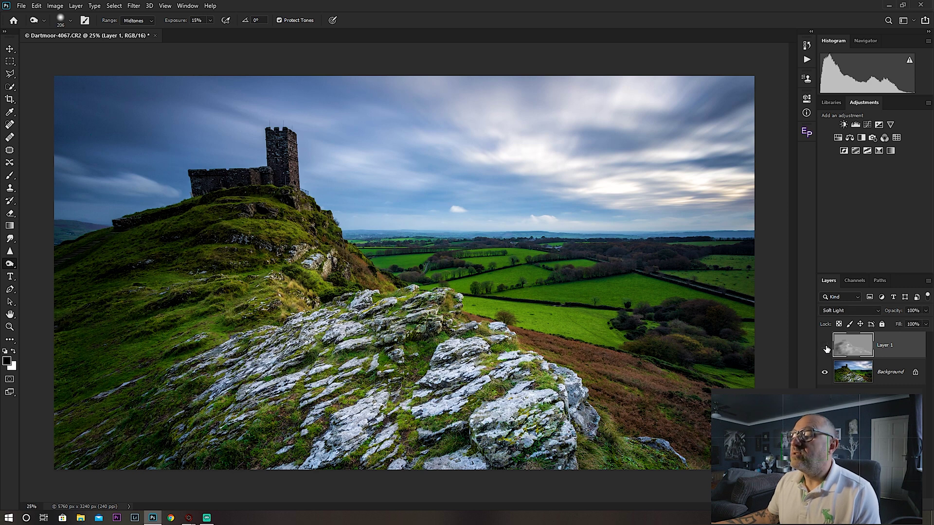
left_click(825, 346)
left_click(825, 346)
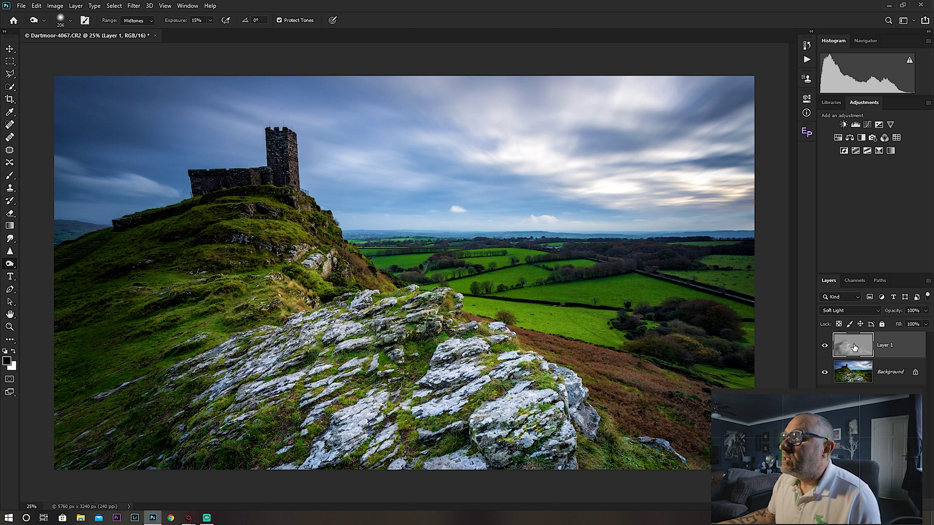
Delete the burned layer and replace it with a gray-filled layer named 50% Grey in Overlay mode.
left_click_drag(897, 352, 919, 506)
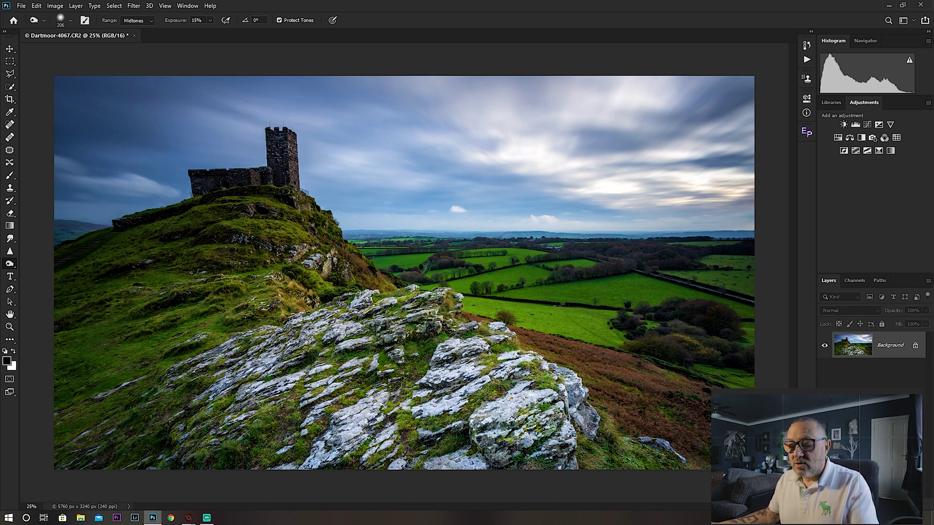
key("F2")
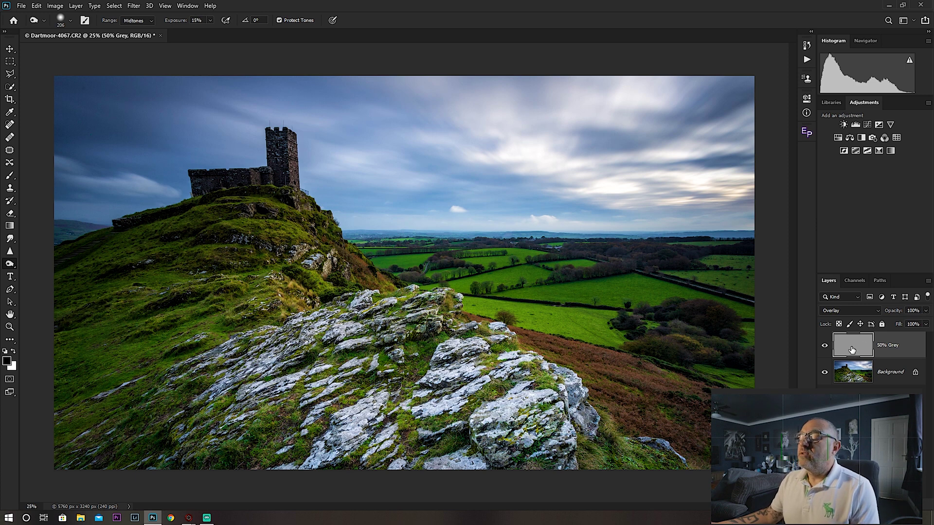
Paint black over the left hillside on the 50% Grey layer with the Brush tool at 12% opacity.
key("b")
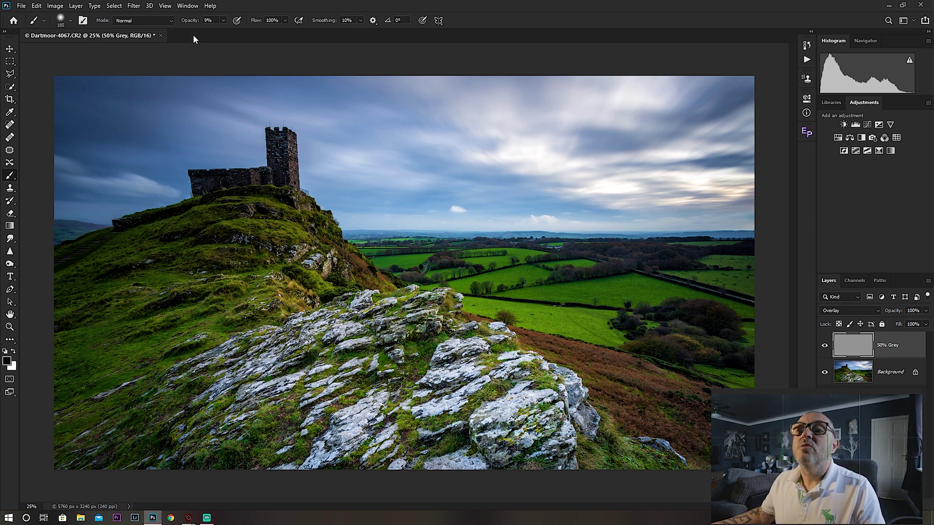
left_click(223, 21)
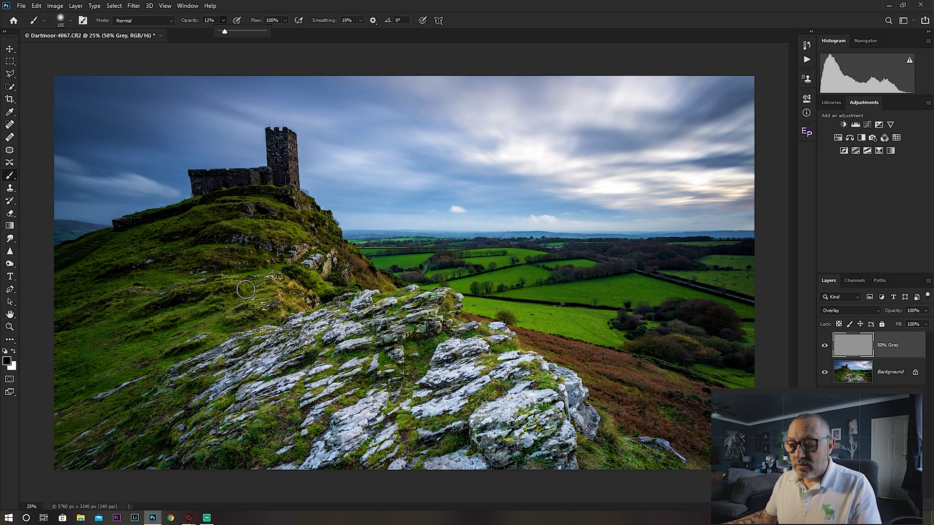
left_click(246, 290)
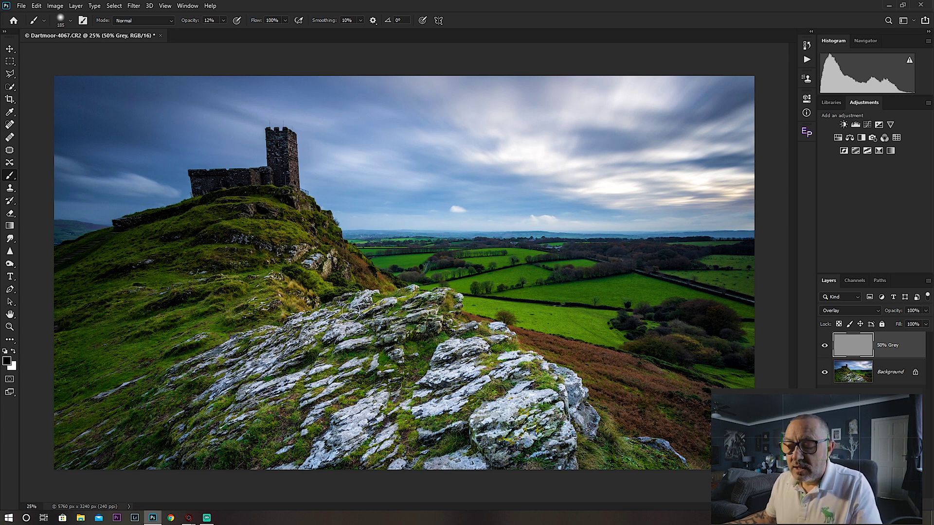
right_click(234, 291)
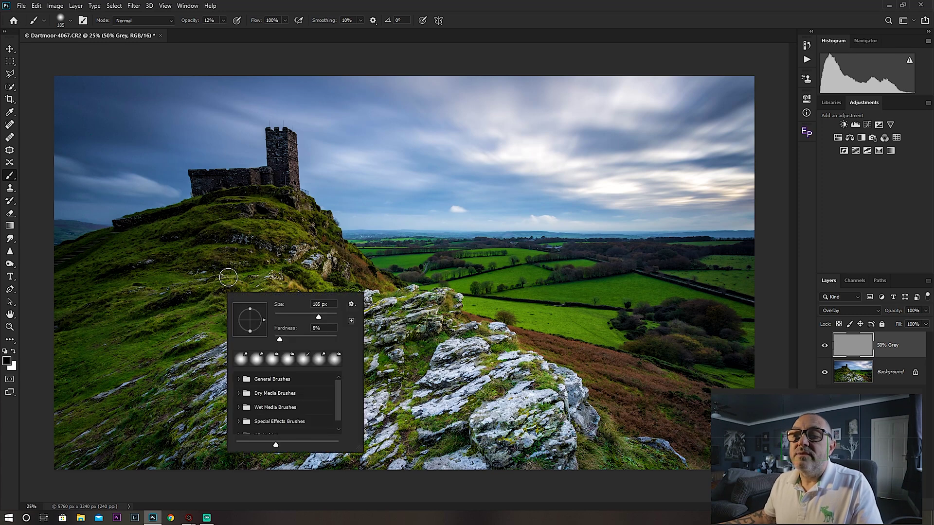
left_click(158, 290)
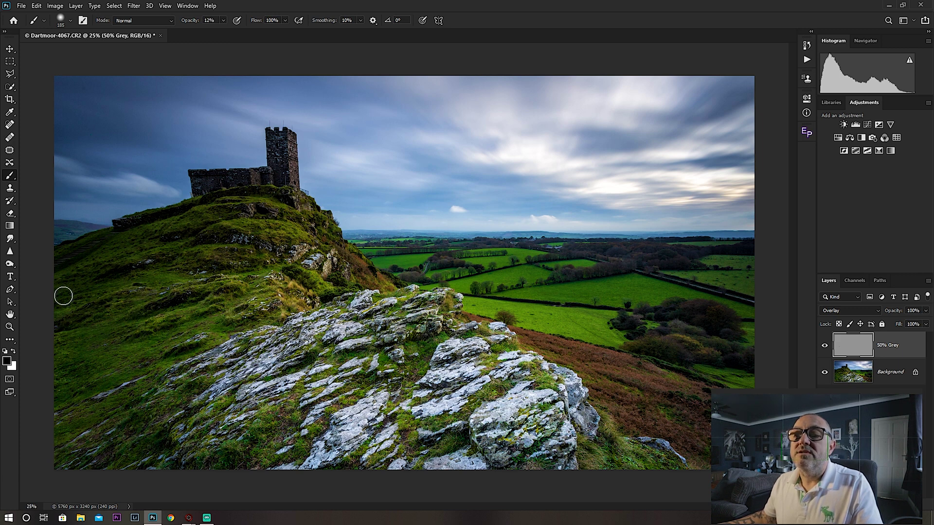
mouse_move(82, 264)
left_mouse_down()
mouse_move(194, 221)
mouse_move(148, 242)
mouse_move(151, 270)
left_mouse_up()
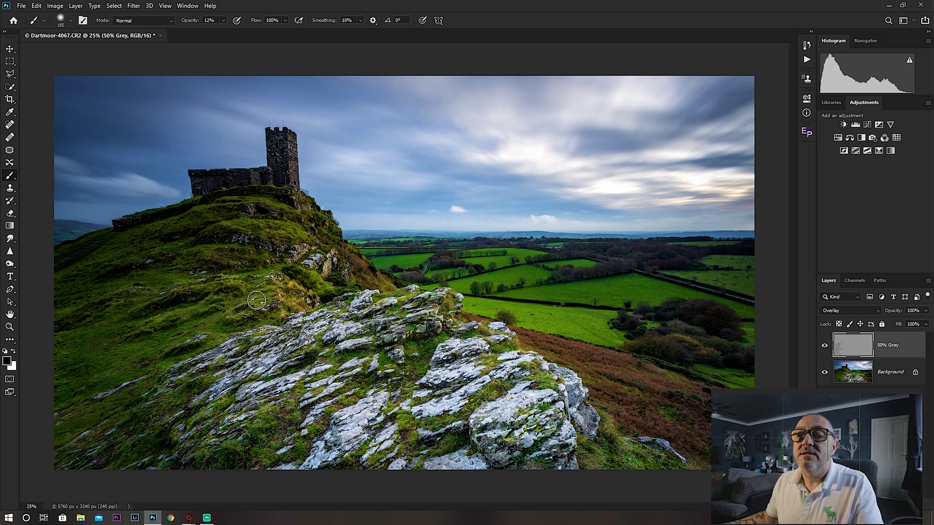
Switch the brush colour to white and paint over the foreground rocks and nearby fields on the 50% Grey layer at 12% opacity.
key("x")
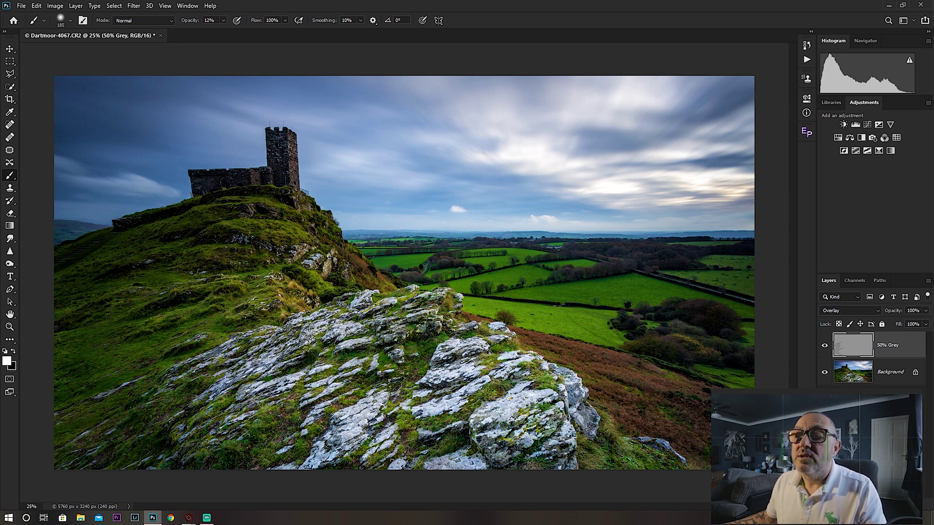
mouse_move(318, 329)
left_mouse_down()
mouse_move(419, 305)
mouse_move(399, 327)
mouse_move(459, 337)
mouse_move(471, 351)
mouse_move(457, 376)
mouse_move(503, 377)
mouse_move(347, 372)
mouse_move(287, 351)
mouse_move(473, 334)
mouse_move(513, 347)
mouse_move(509, 316)
mouse_move(526, 318)
mouse_move(495, 313)
mouse_move(601, 324)
mouse_move(603, 339)
mouse_move(444, 304)
mouse_move(460, 295)
mouse_move(454, 290)
mouse_move(486, 282)
left_mouse_up()
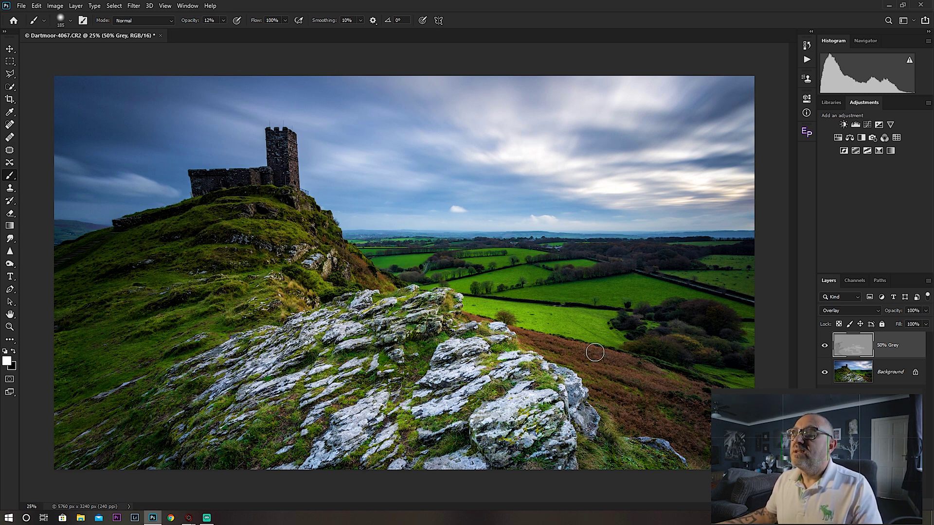
Compare the photo with and without the brushed dodging and burning by toggling the 50% Grey layer's visibility repeatedly, leaving it shown.
left_click(825, 348)
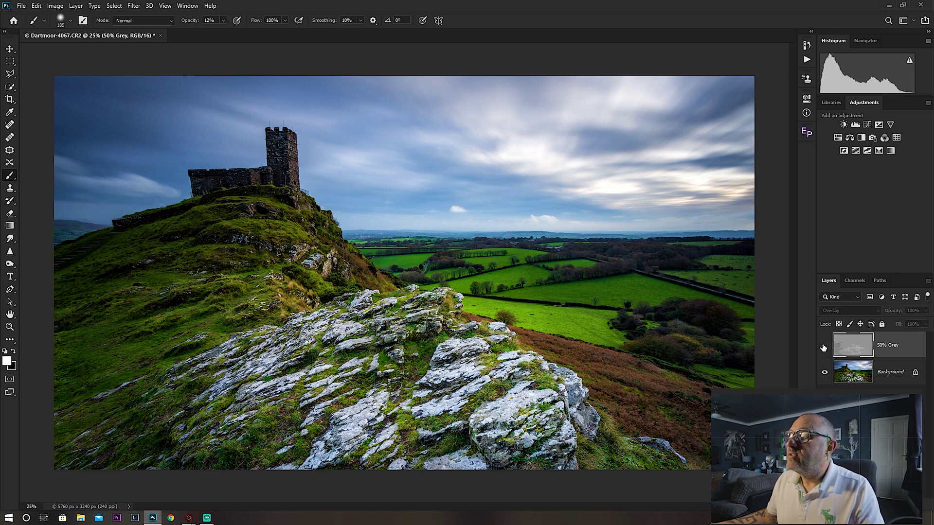
left_click(825, 348)
left_click(826, 348)
left_click(825, 348)
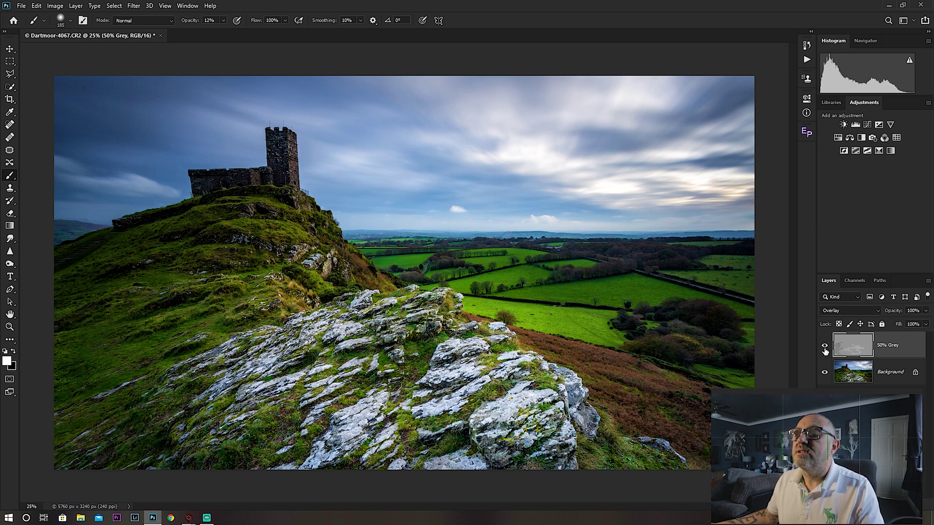
left_click(825, 348)
left_click(826, 348)
left_click(825, 348)
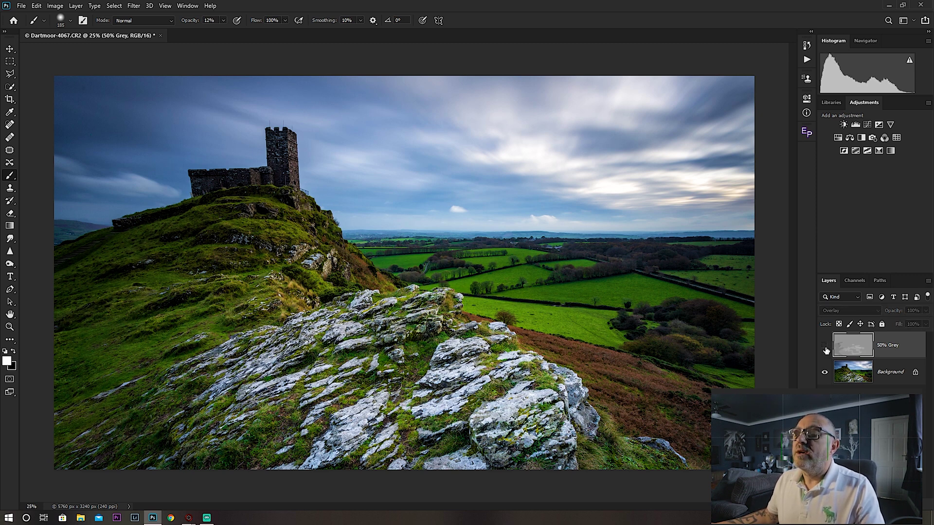
left_click(825, 350)
left_click(824, 348)
left_click(825, 348)
left_click(824, 349)
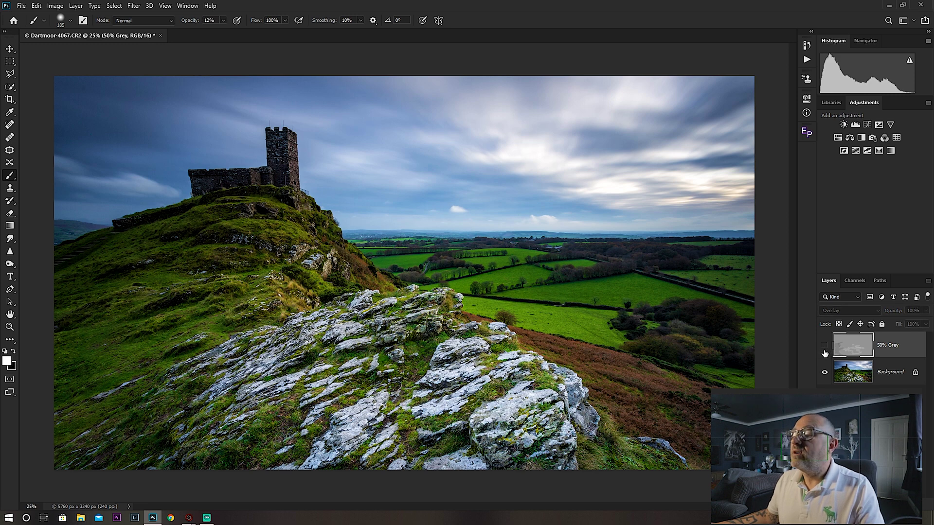
left_click(825, 349)
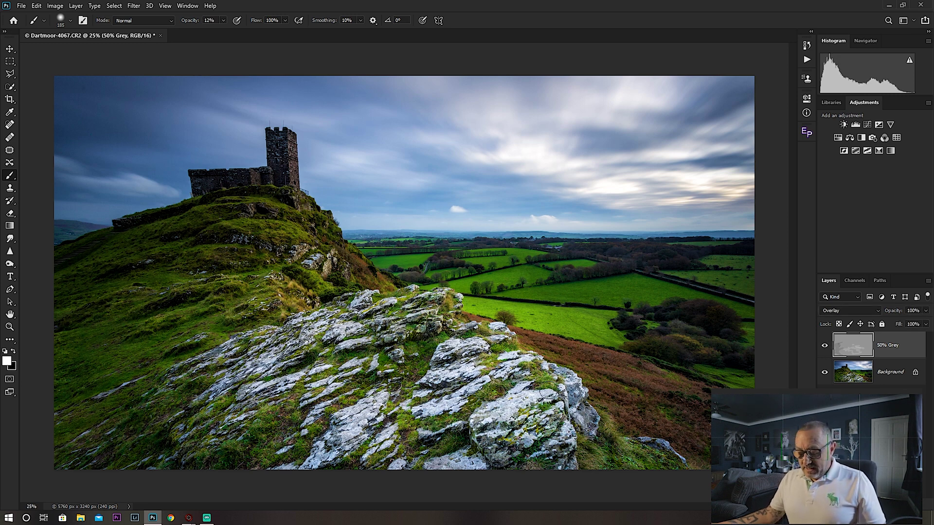